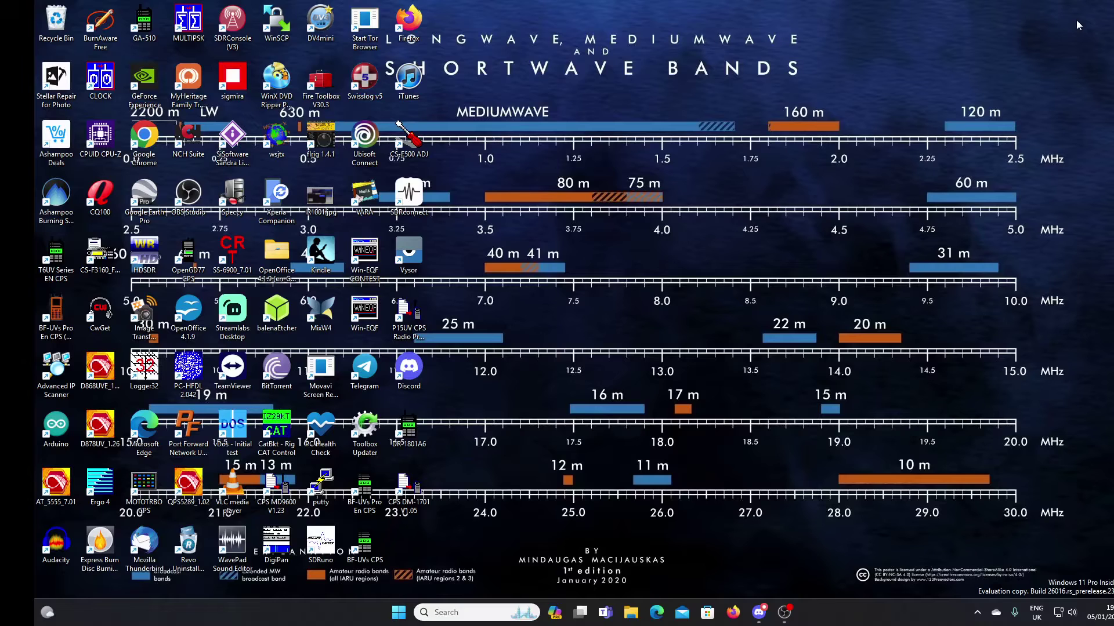
Launch CPS DM-1701 from its desktop shortcut to open a default1 codeplug.
double_click(406, 497)
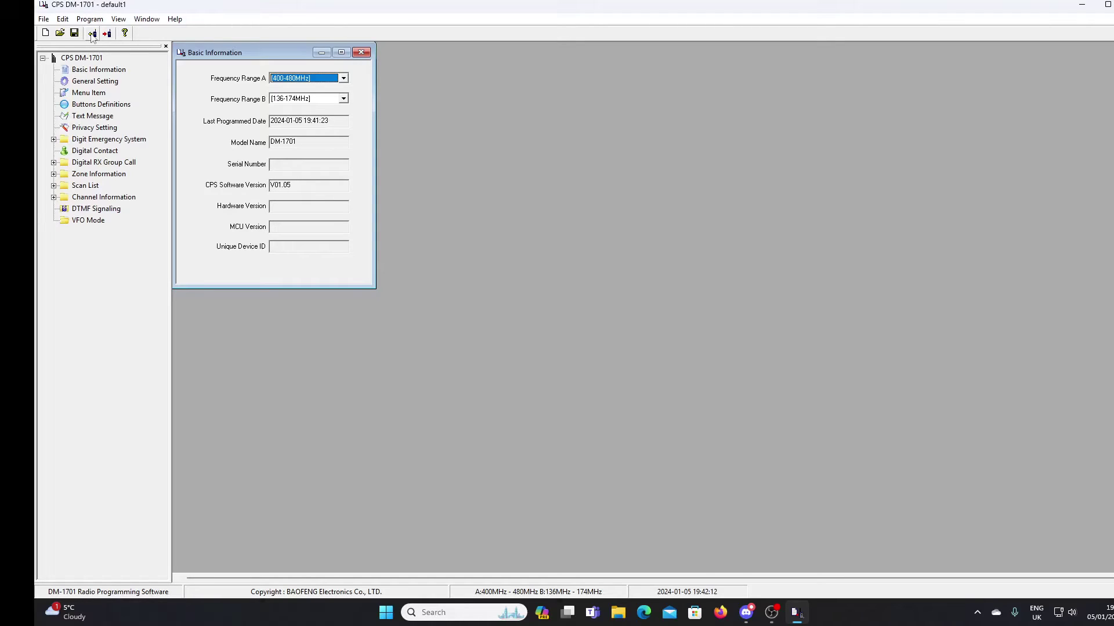
Read the codeplug from the connected radio and acknowledge the successful read.
left_click(94, 34)
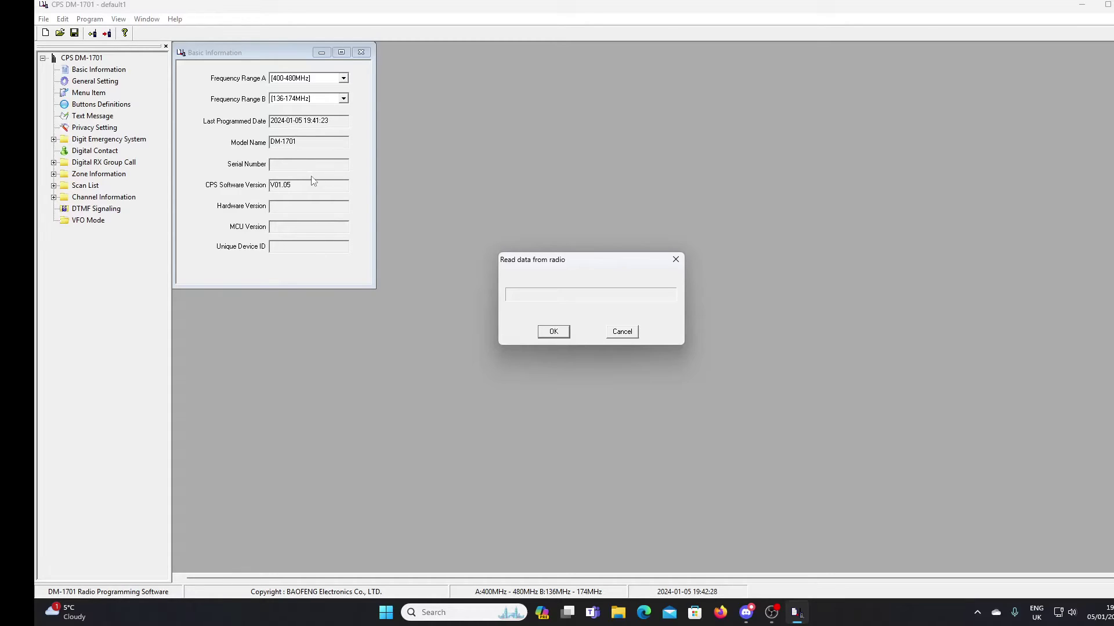
left_click(553, 334)
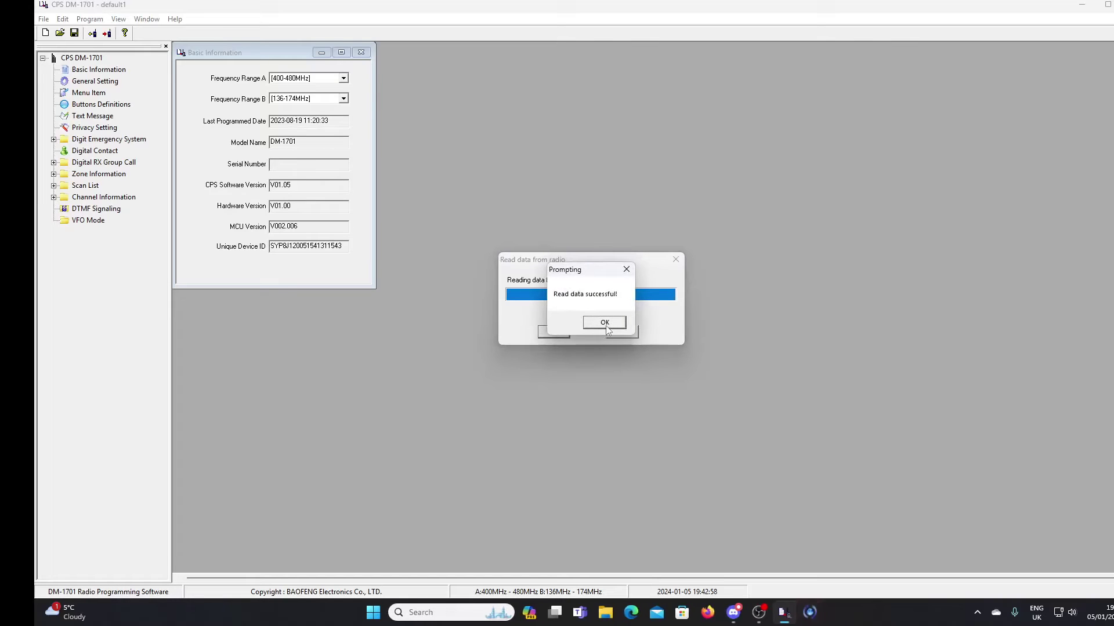
left_click(606, 325)
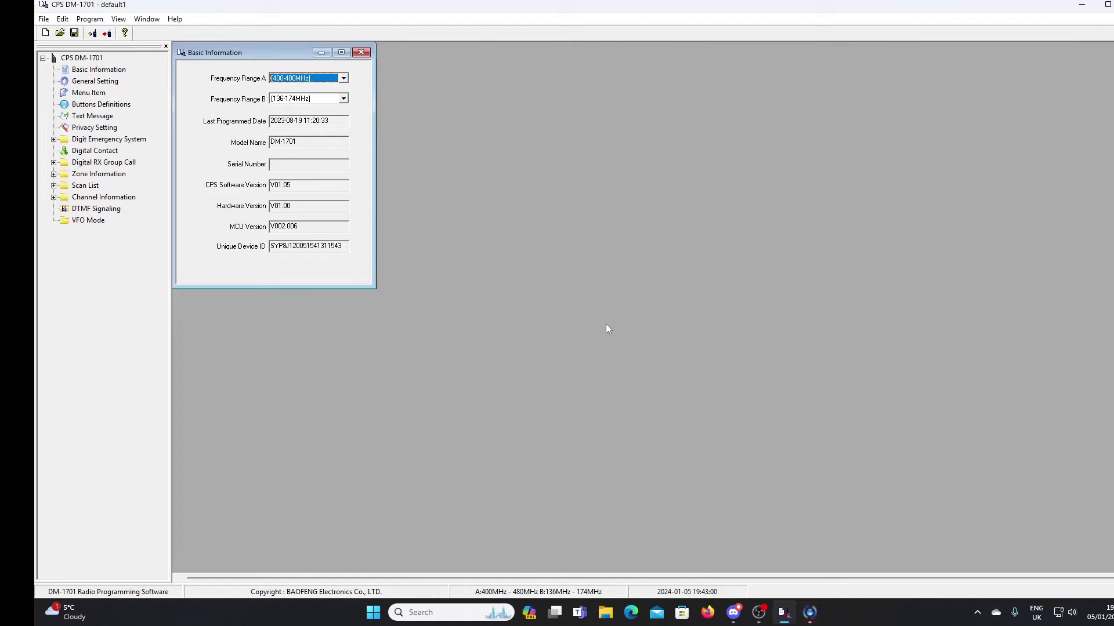
Review the Basic Information, General Setting and Buttons Definitions pages in turn.
left_click(108, 71)
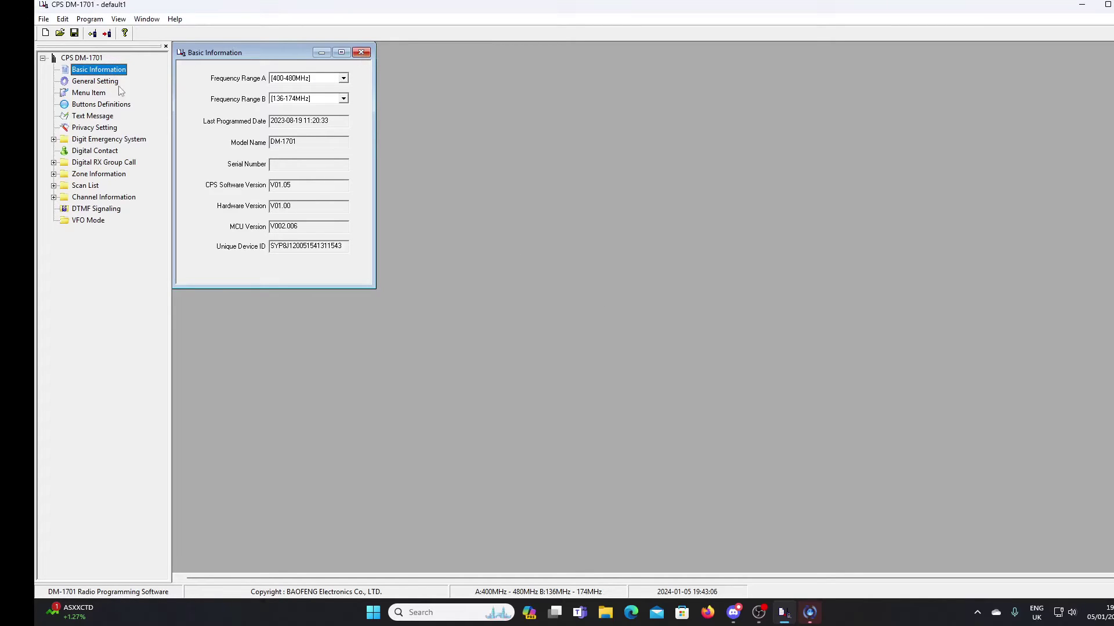
left_click(110, 84)
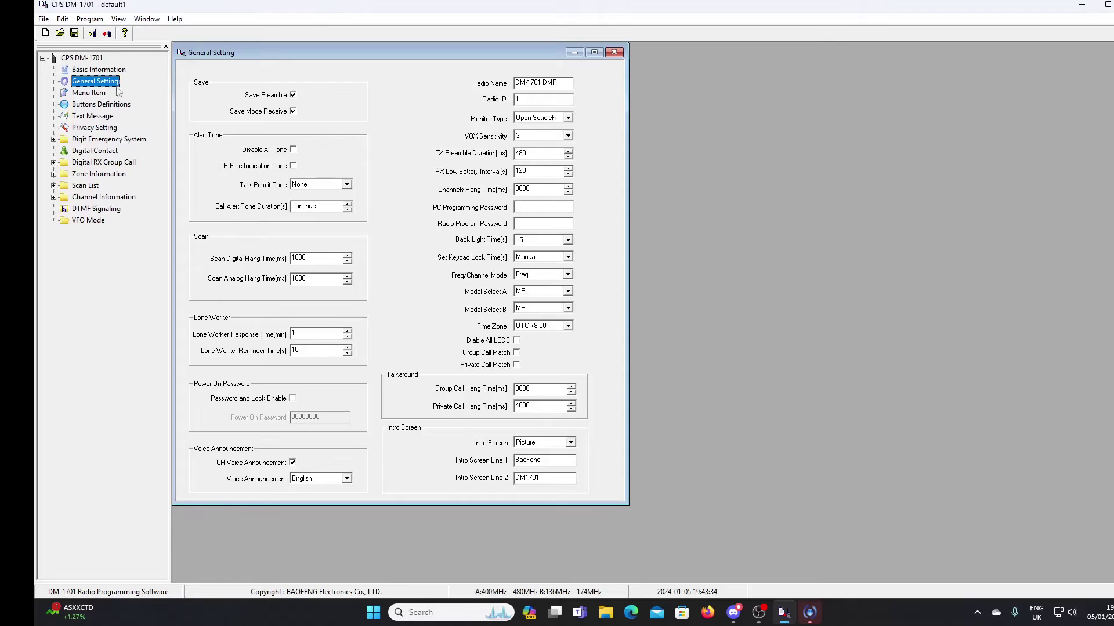
left_click(107, 107)
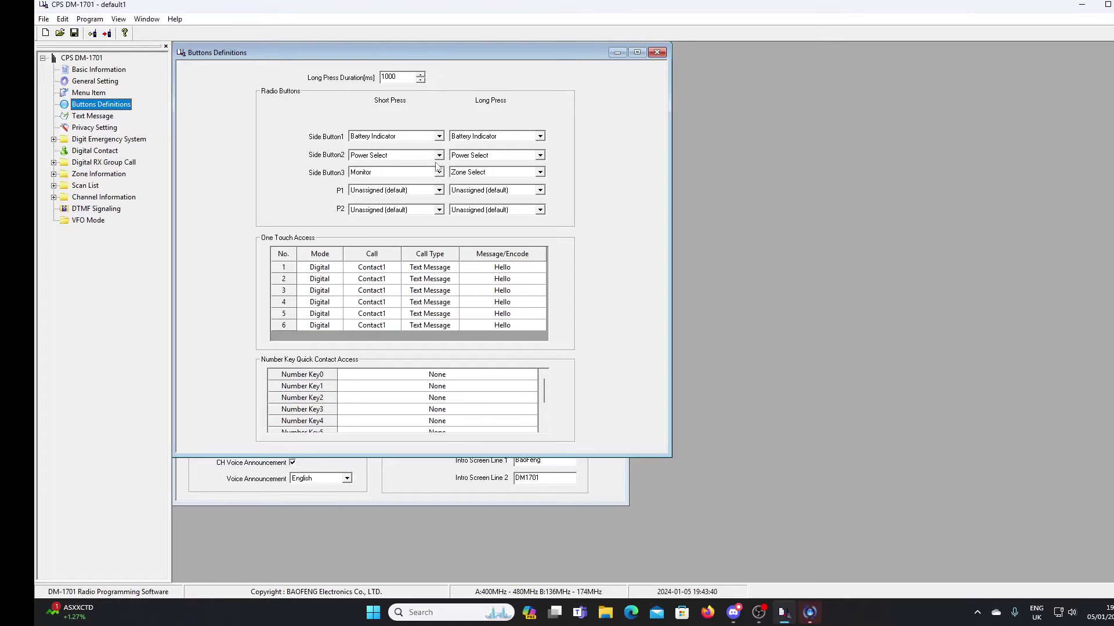
left_click(439, 138)
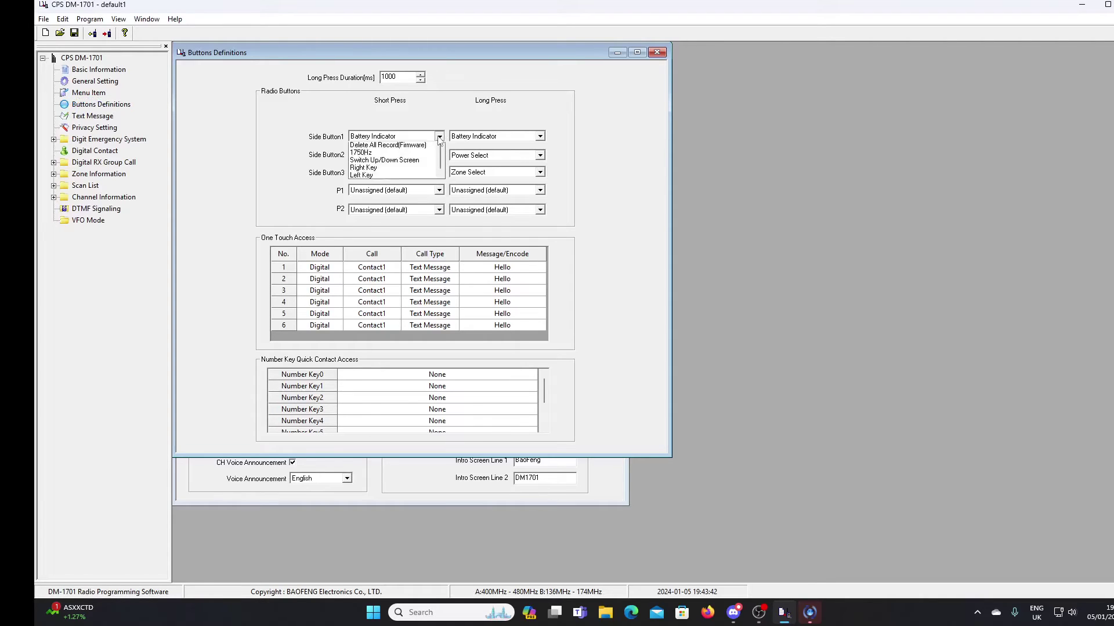
left_click(439, 138)
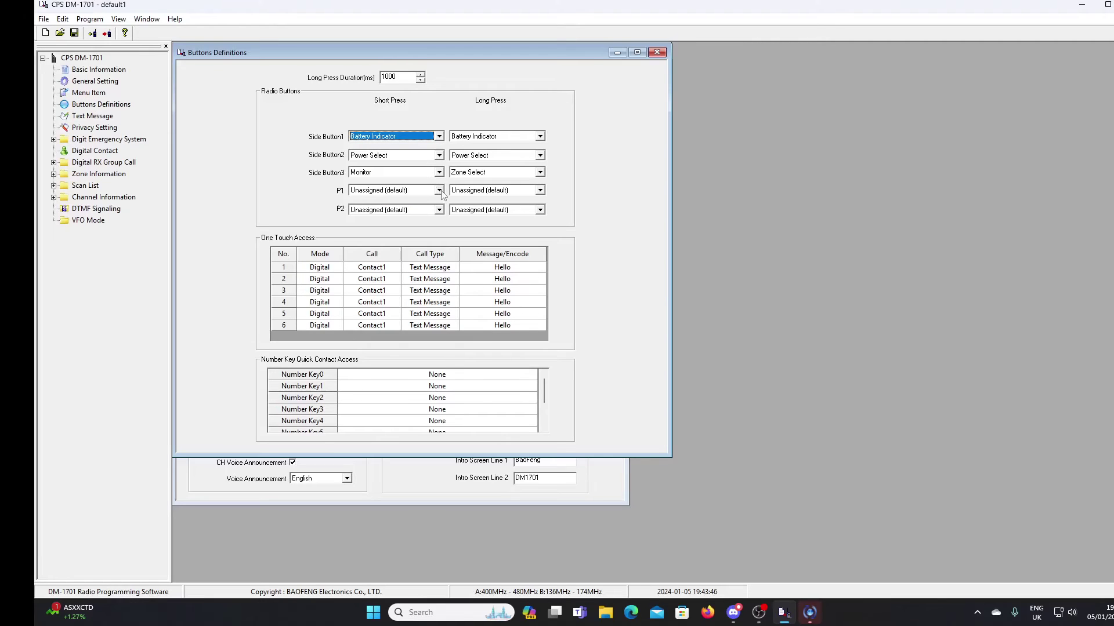
double_click(96, 94)
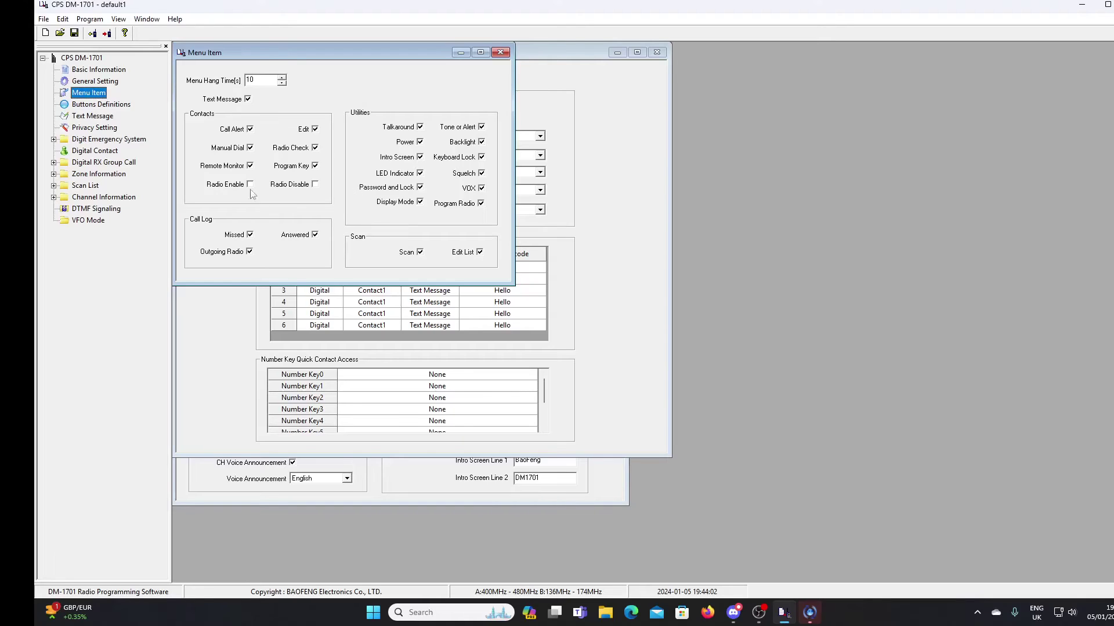
left_click(500, 52)
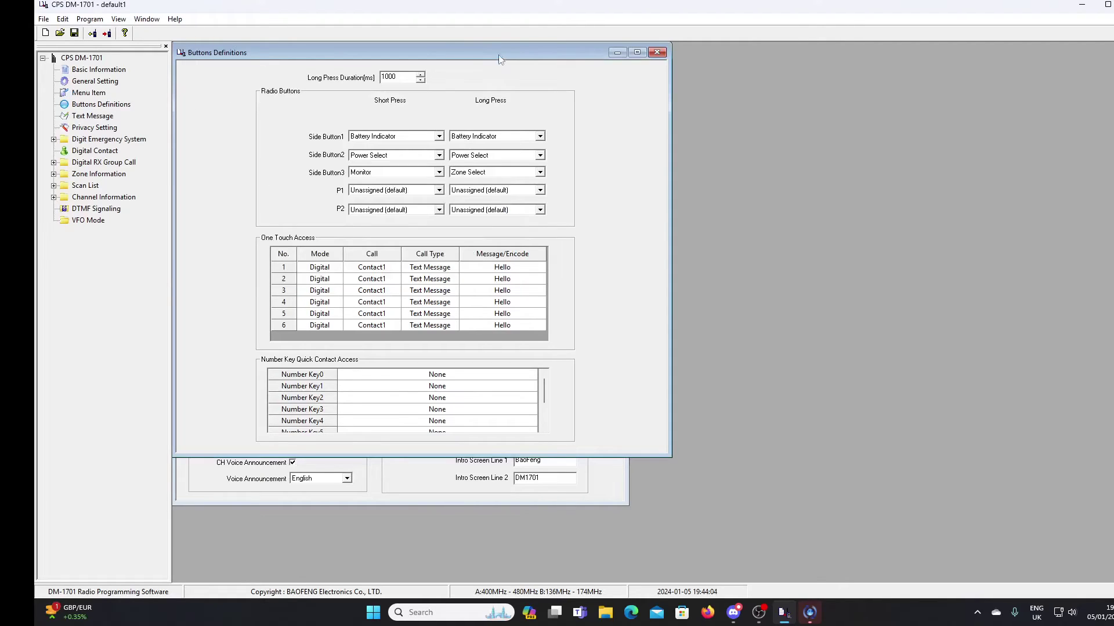
double_click(85, 198)
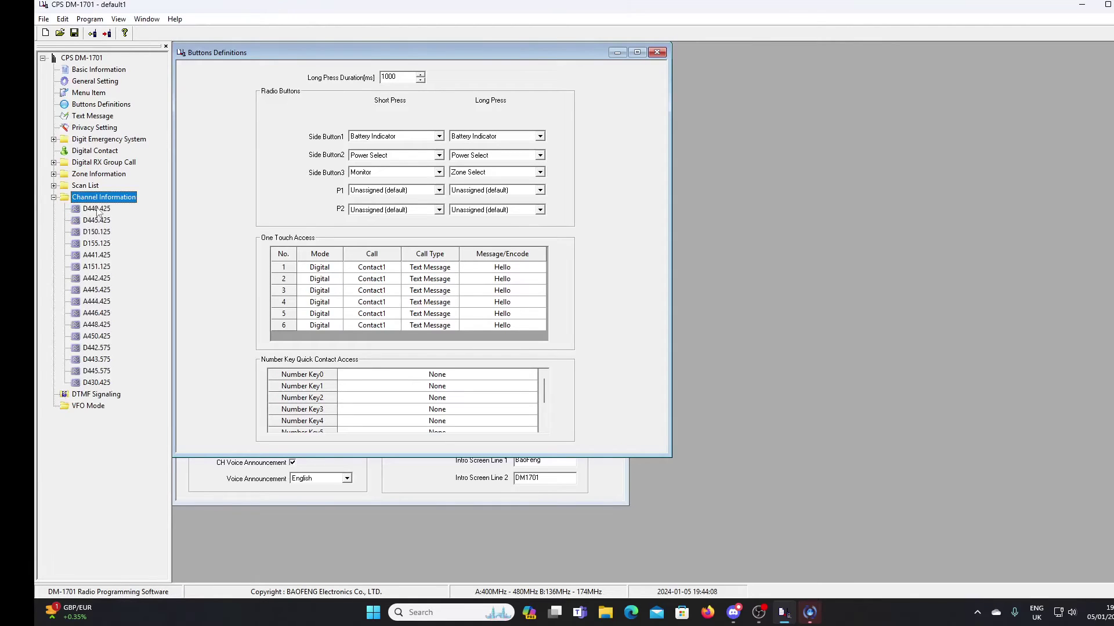
Open channel D440.425's details, then view D445.425, analog A441.425 and D150.125.
left_click(99, 210)
double_click(99, 209)
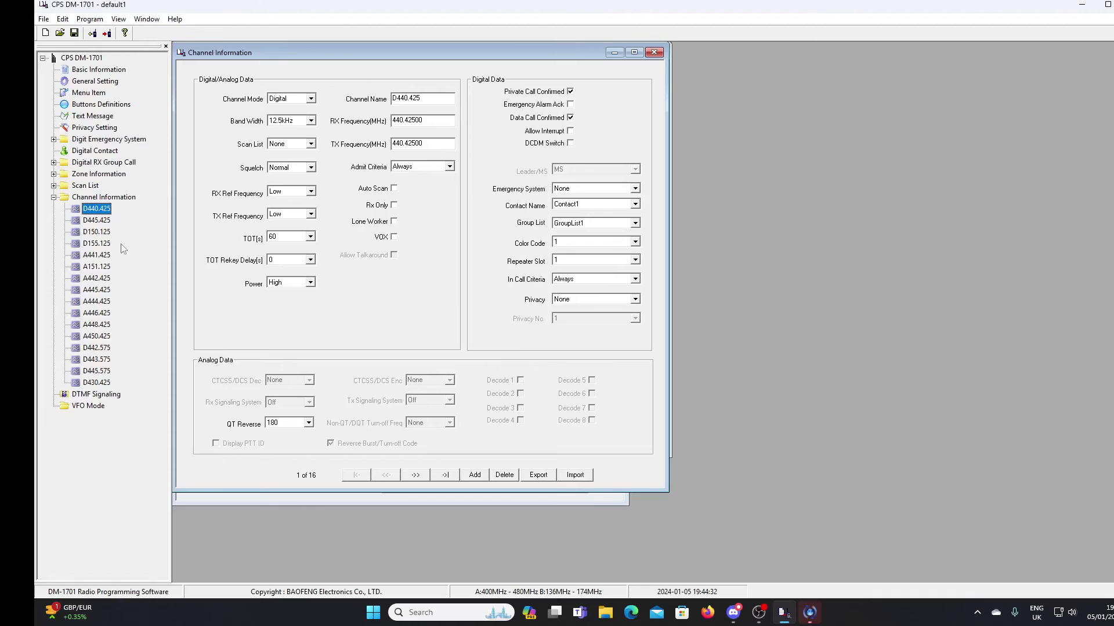
left_click(99, 221)
left_click(101, 255)
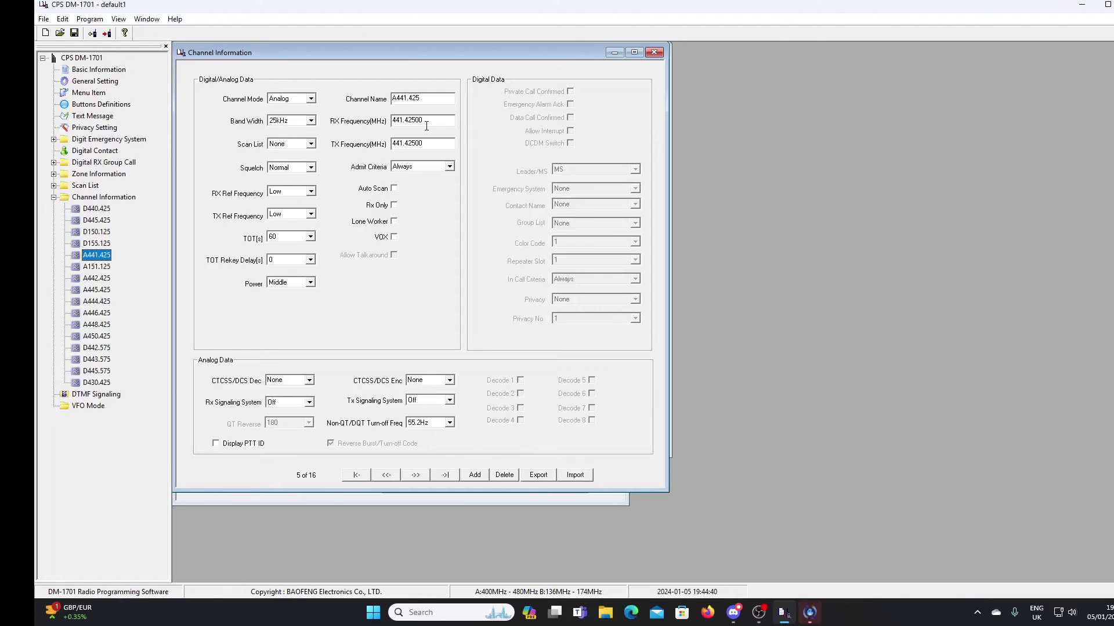
left_click(103, 232)
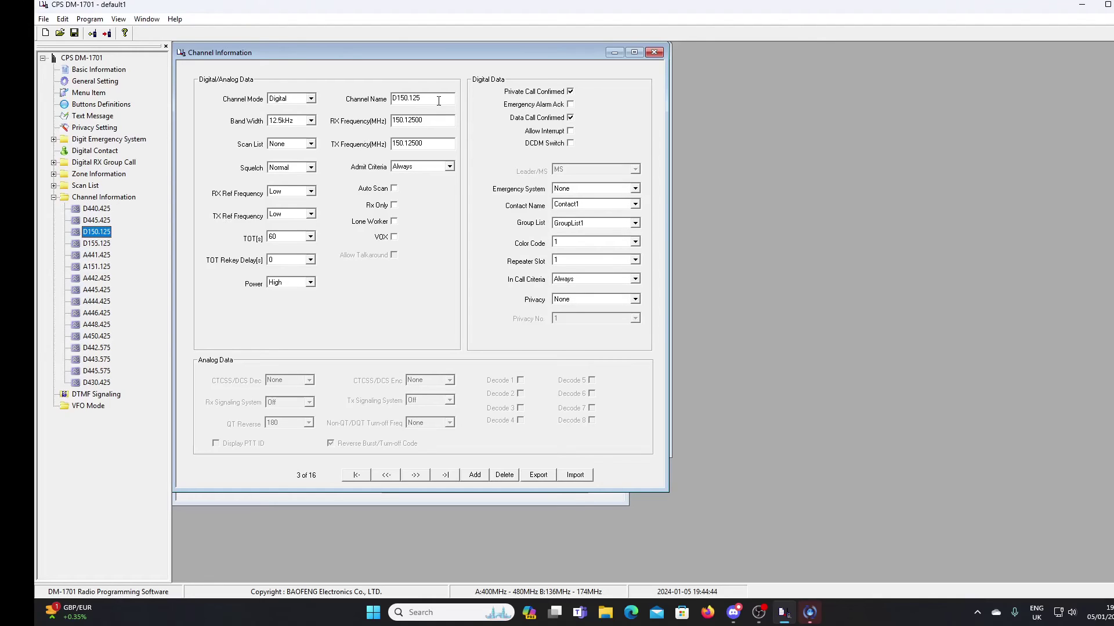
Browse channels D443.575 through D430.425 and A444.425, then select ScanList1.
left_click(87, 361)
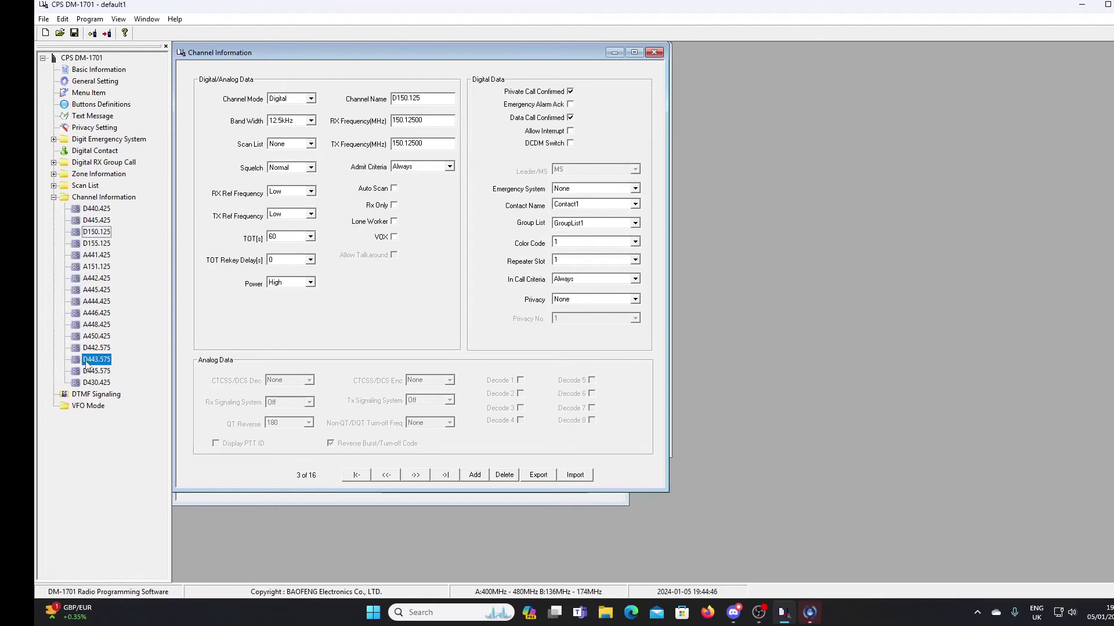
key("Down")
key("Down")
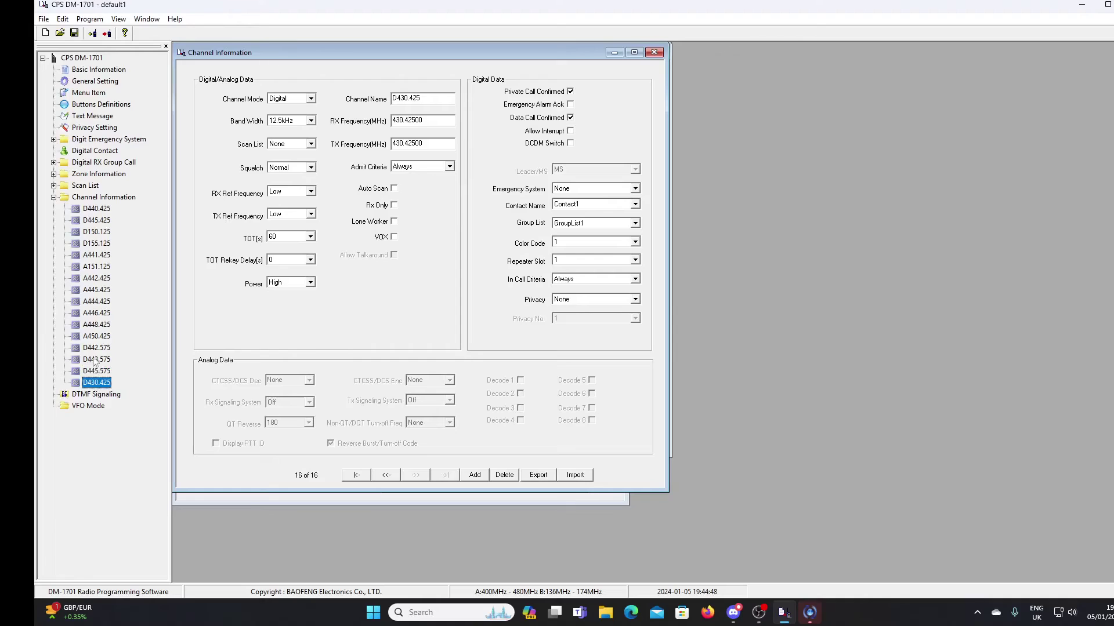
key("Up")
key("Up")
key("Up")
key("Up")
key("Up")
key("Up")
key("Up")
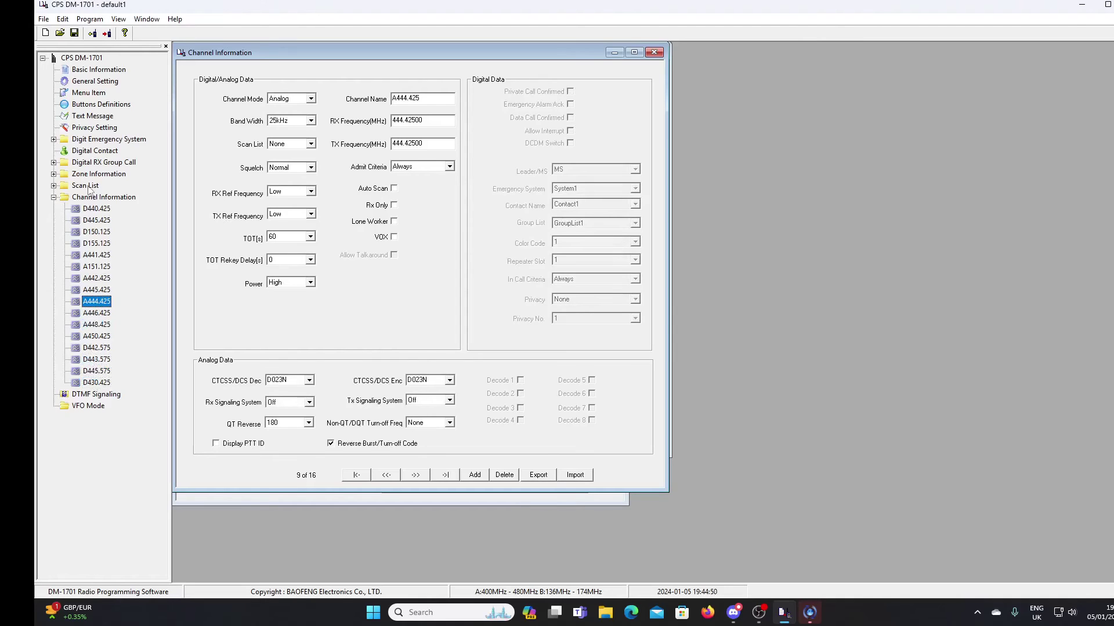
left_click(53, 185)
Open ScanList1's channel members, GroupList1's contact members and the Digital Contact table.
left_click(90, 198)
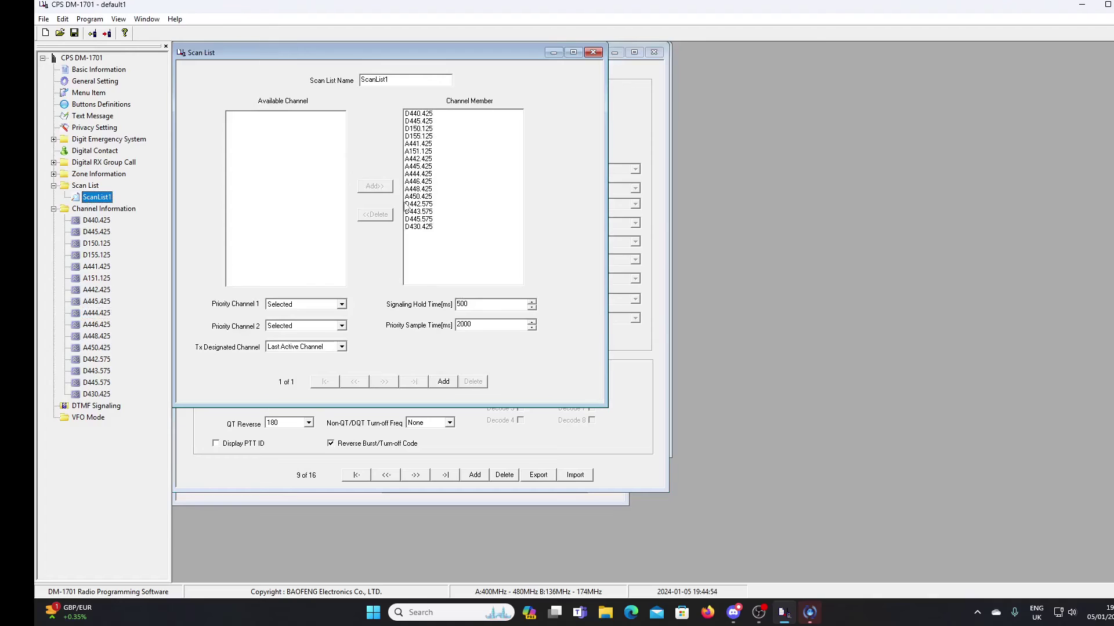
left_click(53, 162)
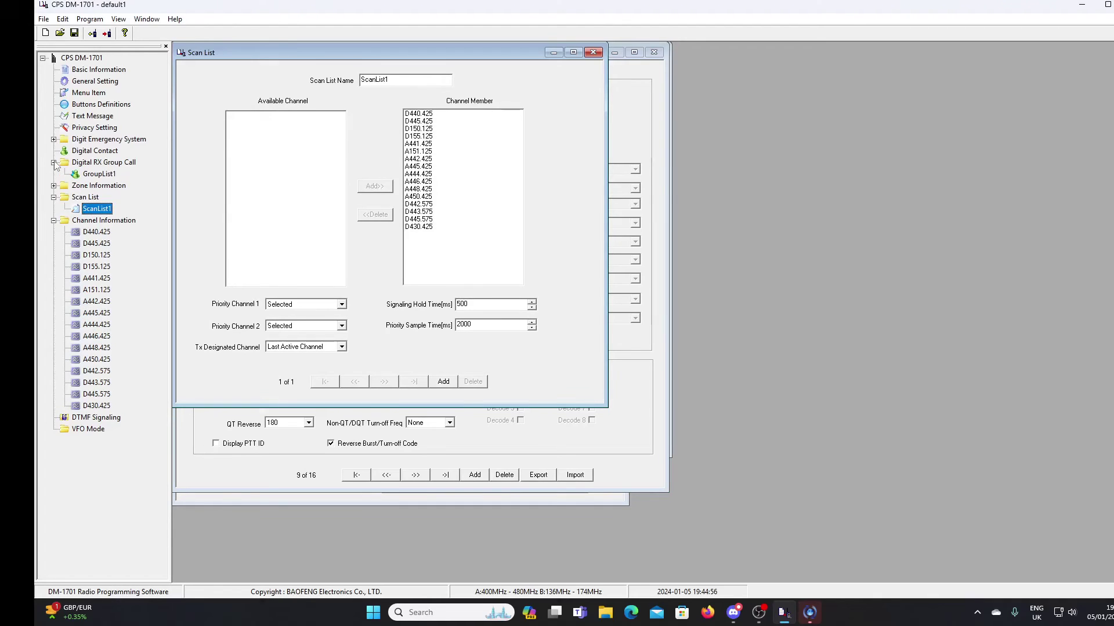
left_click(91, 173)
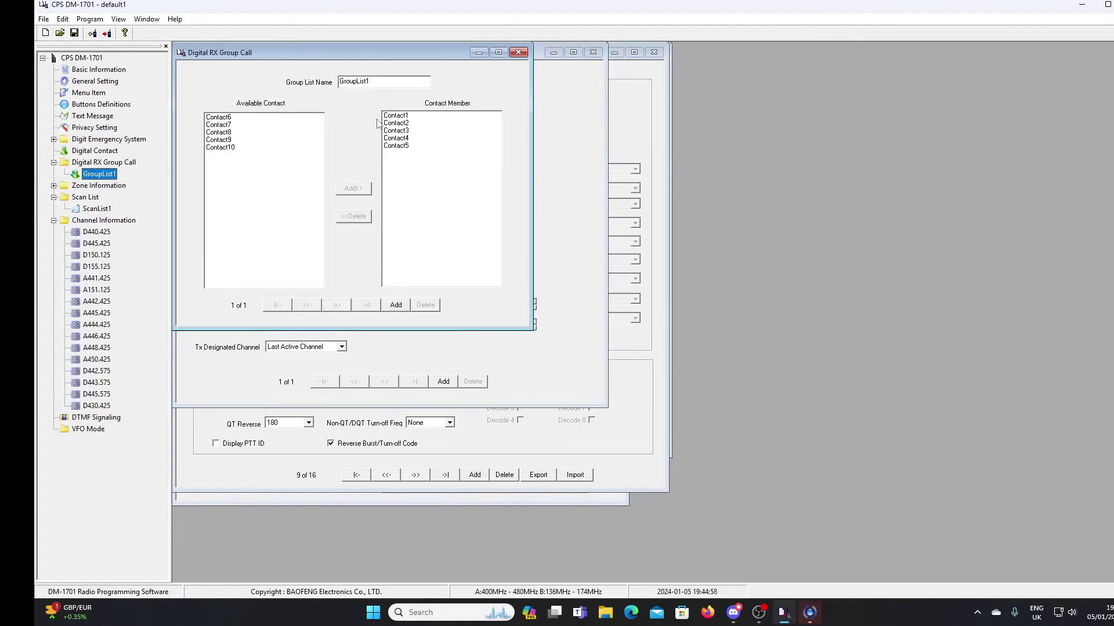
left_click(79, 152)
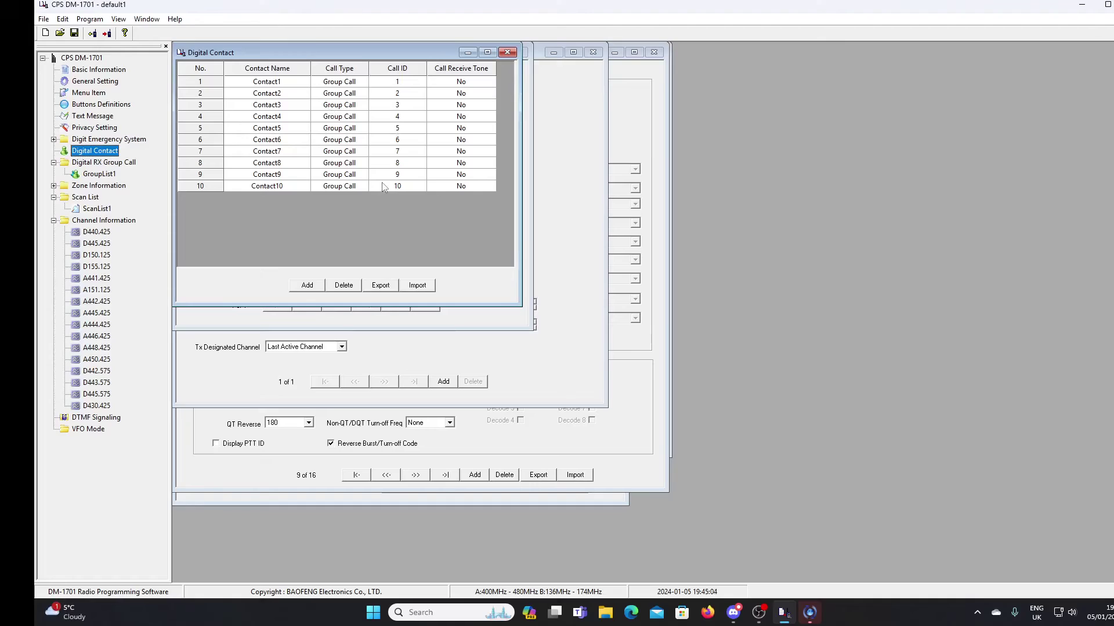
Close the digital contacts, receive group list and scan list windows.
left_click(508, 53)
left_click(518, 52)
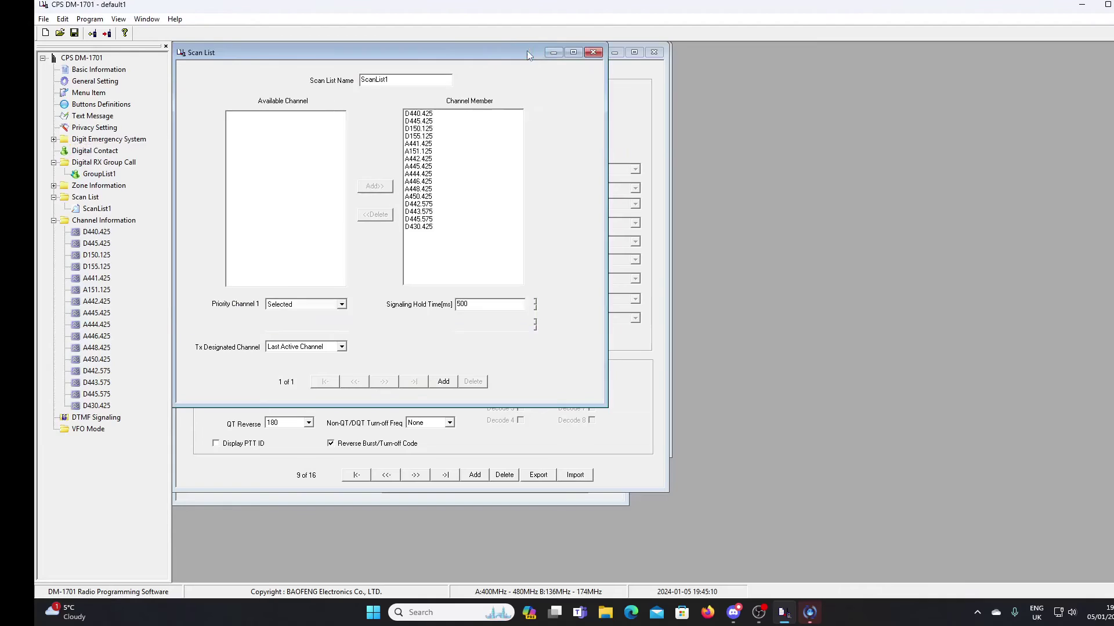
left_click(593, 52)
Save the codeplug as 1701default1.rdt in Documents, then reopen GroupList1's settings.
left_click(654, 52)
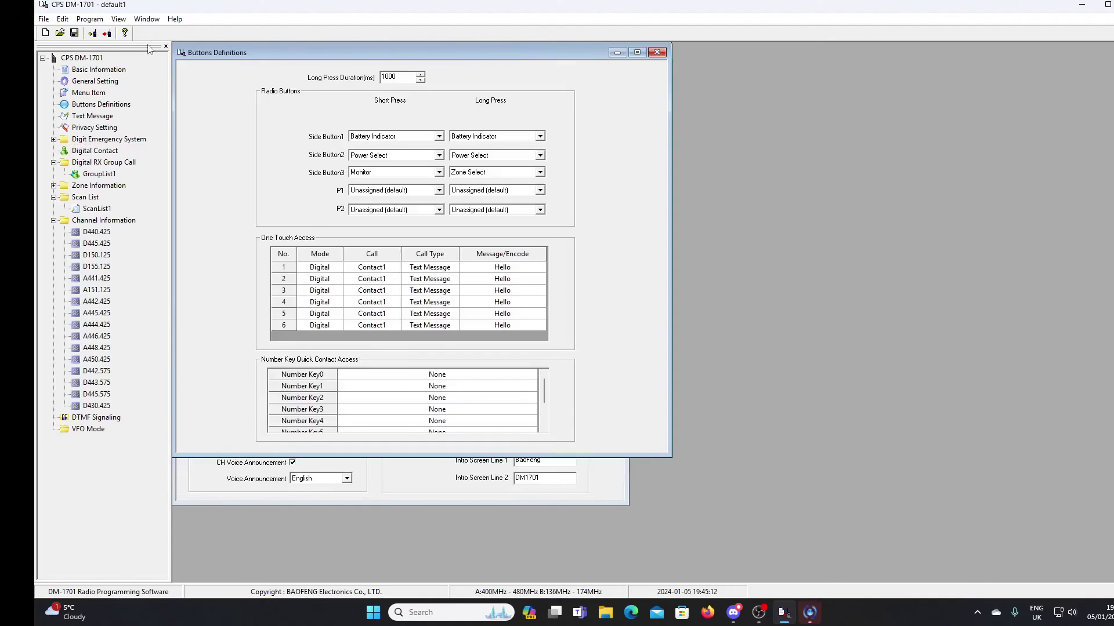
left_click(47, 22)
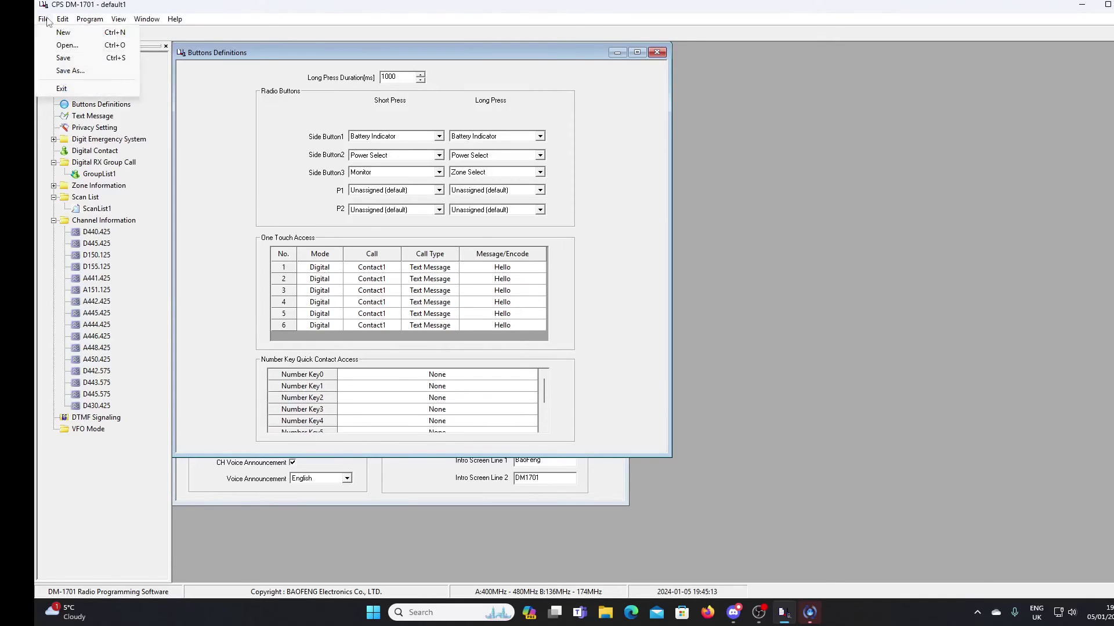
left_click(73, 70)
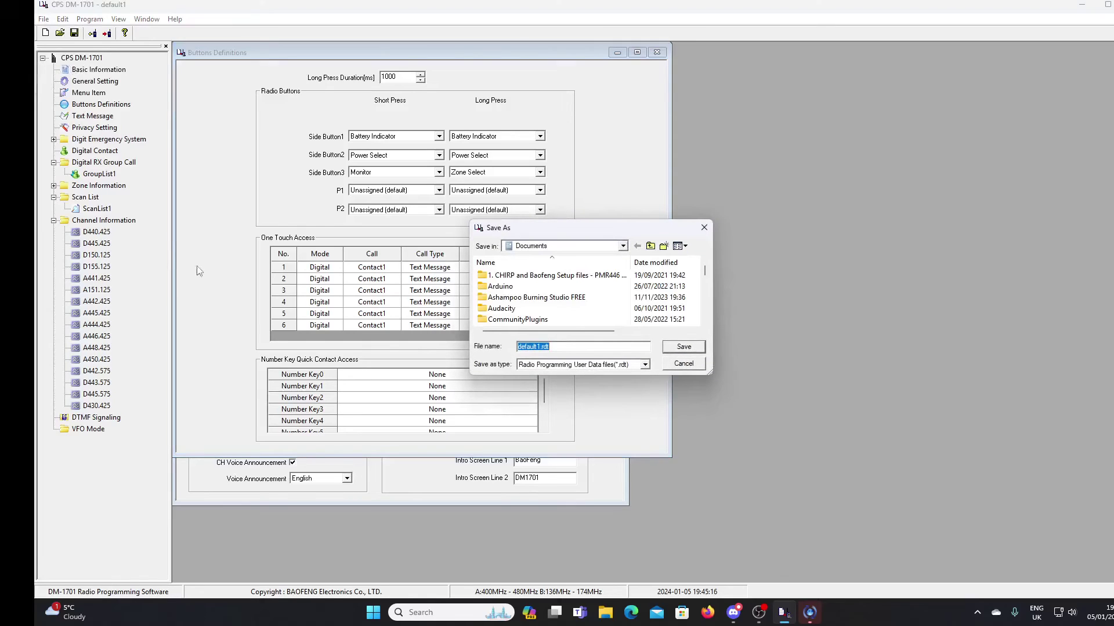
left_click(523, 347)
type("1701")
left_click(693, 351)
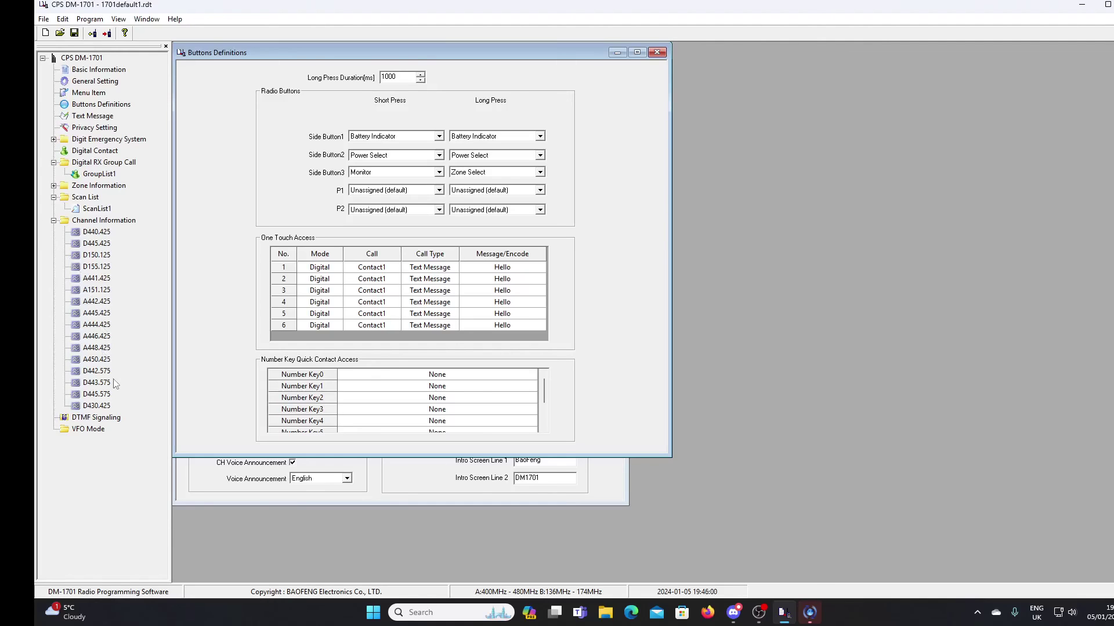
double_click(110, 176)
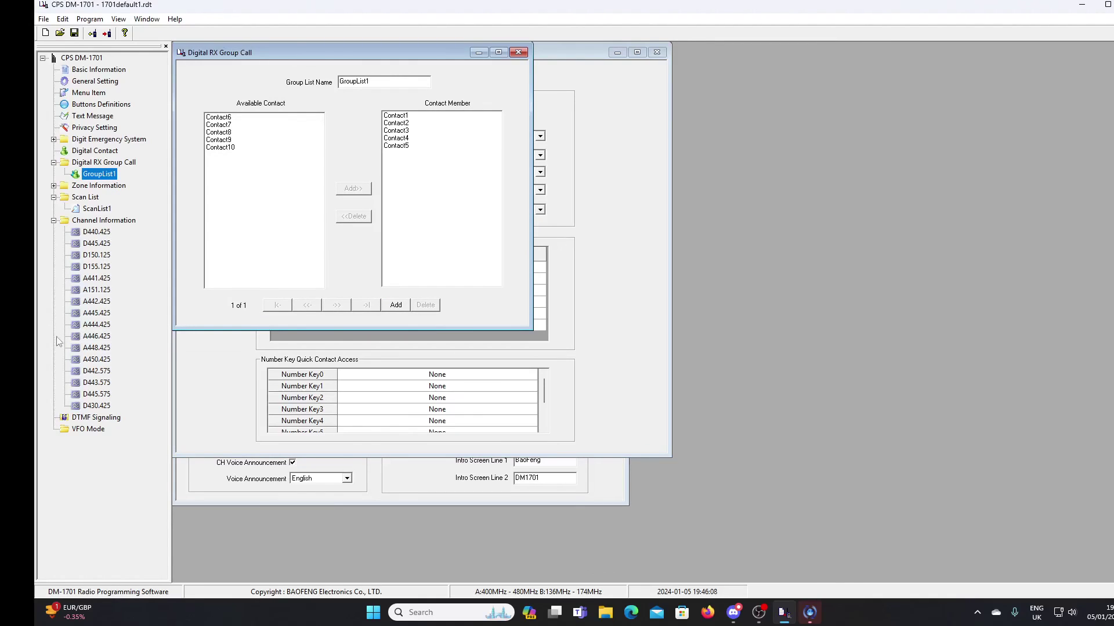
left_click(519, 53)
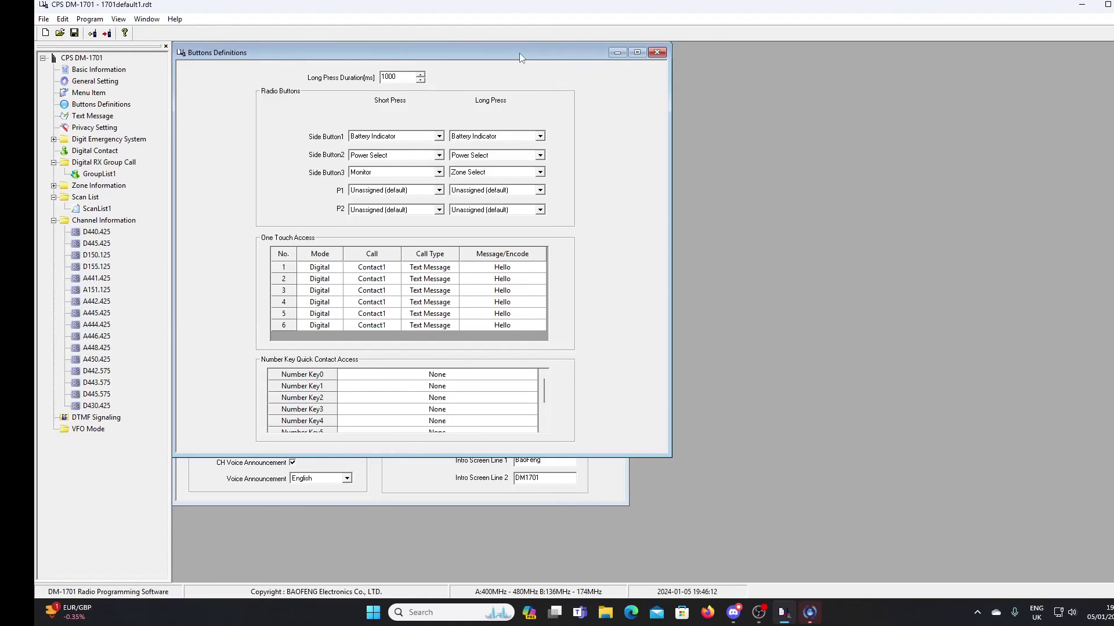